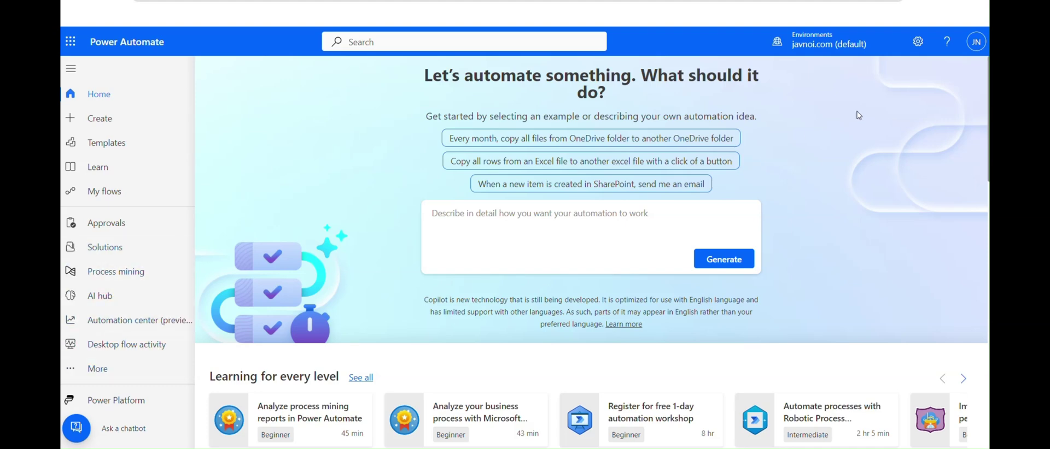
Step: Go from Power Automate settings to the admin center's Environments page
click(918, 41)
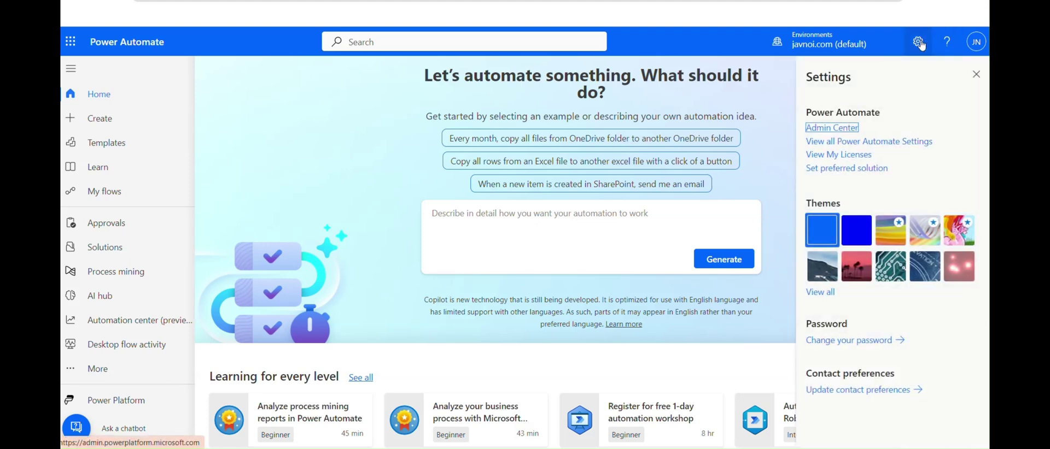
click(842, 128)
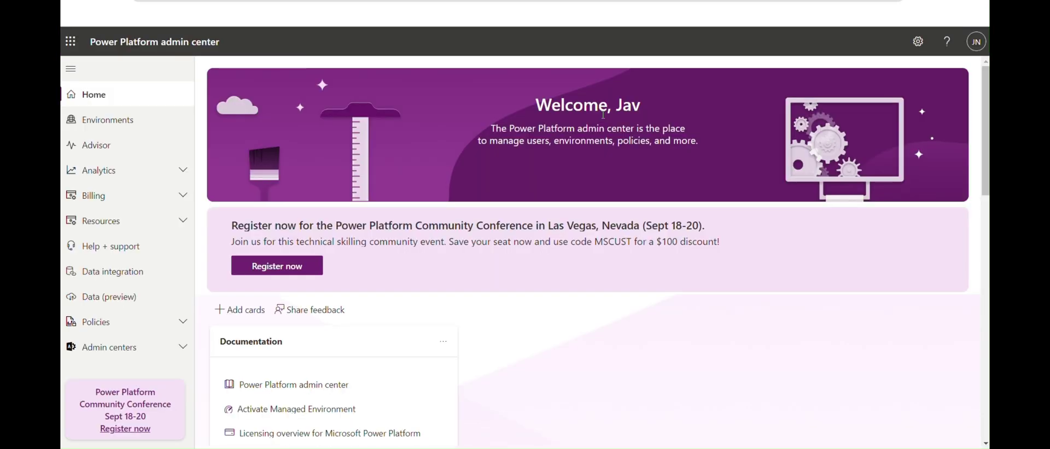
click(134, 117)
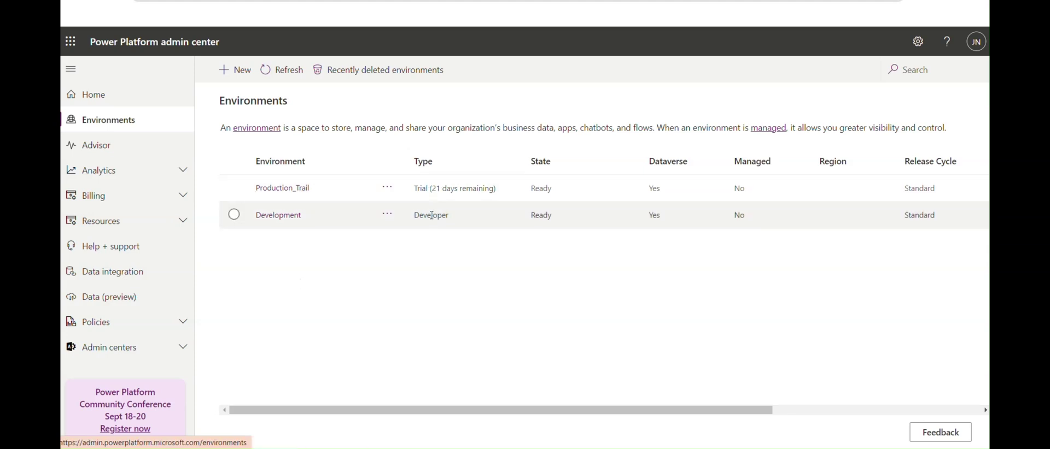
Step: Start a new environment named TestingEnvironment with group None, then place the cursor in Purpose
click(237, 71)
click(827, 110)
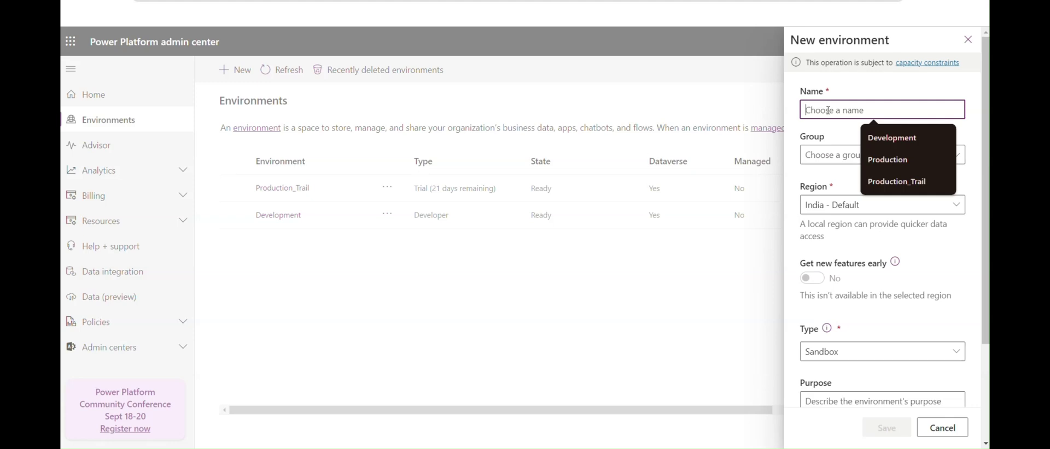
text(Testing)
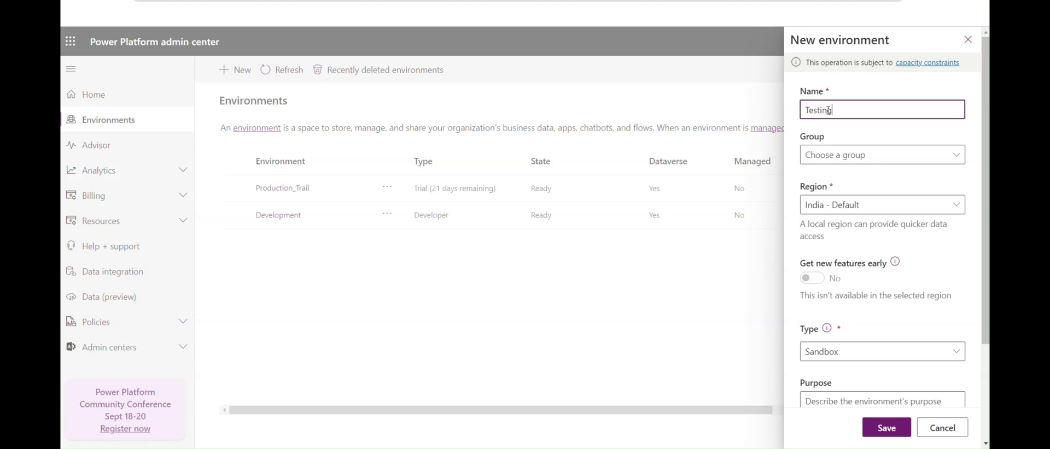
text(Environment)
click(848, 155)
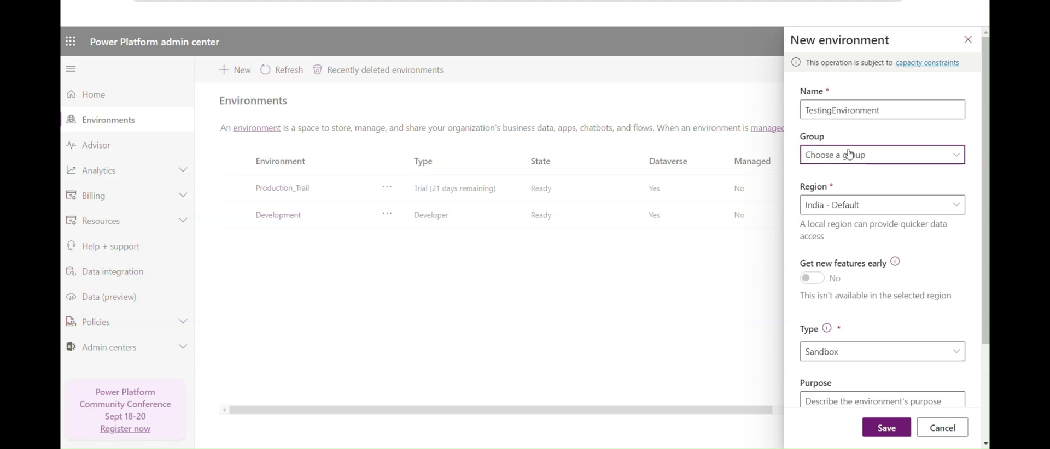
click(828, 174)
scroll(853, 235, down, 2)
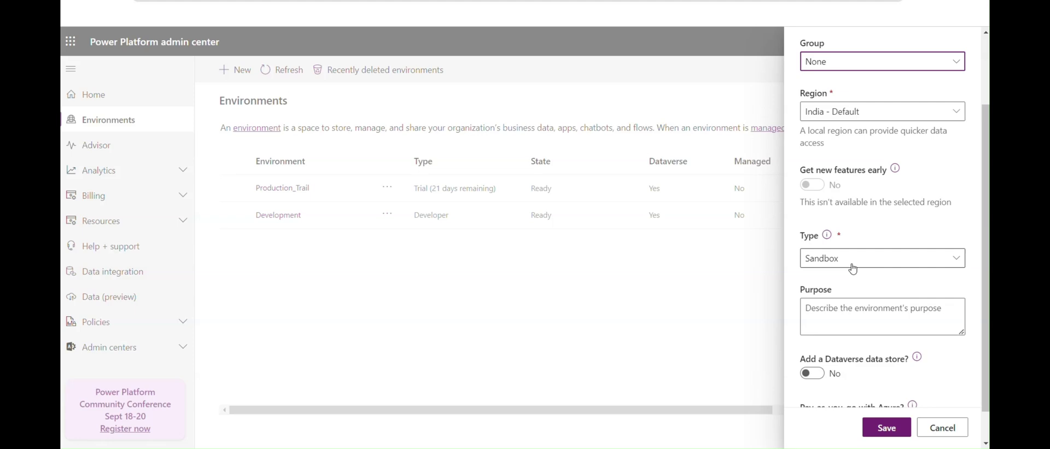
click(852, 306)
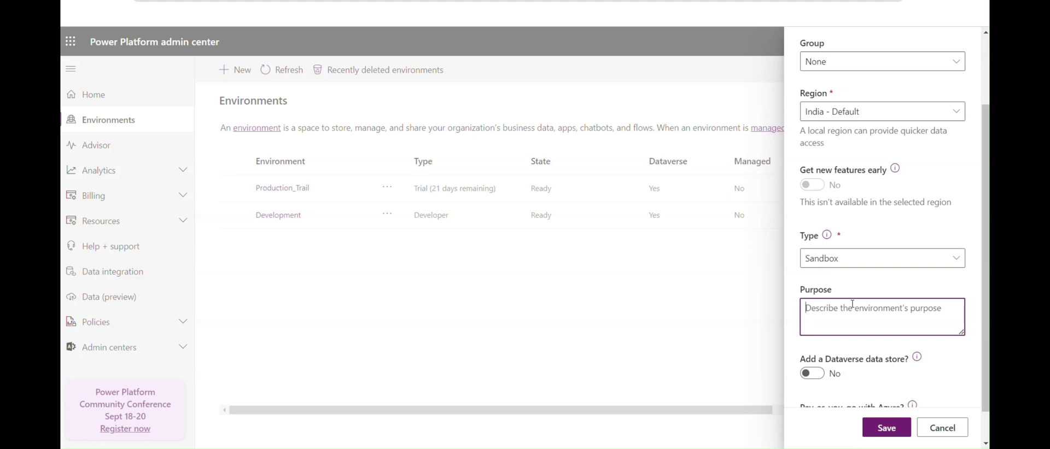
Step: Enter the purpose 'Staging Environment.', correcting the misspelled word via spelling suggestions
text(Staging Environment.)
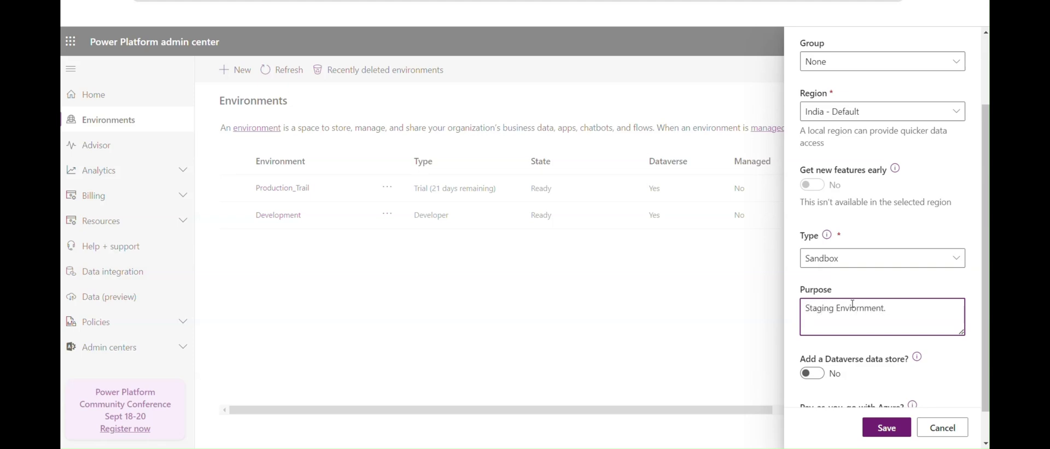
scroll(882, 307, down, 1)
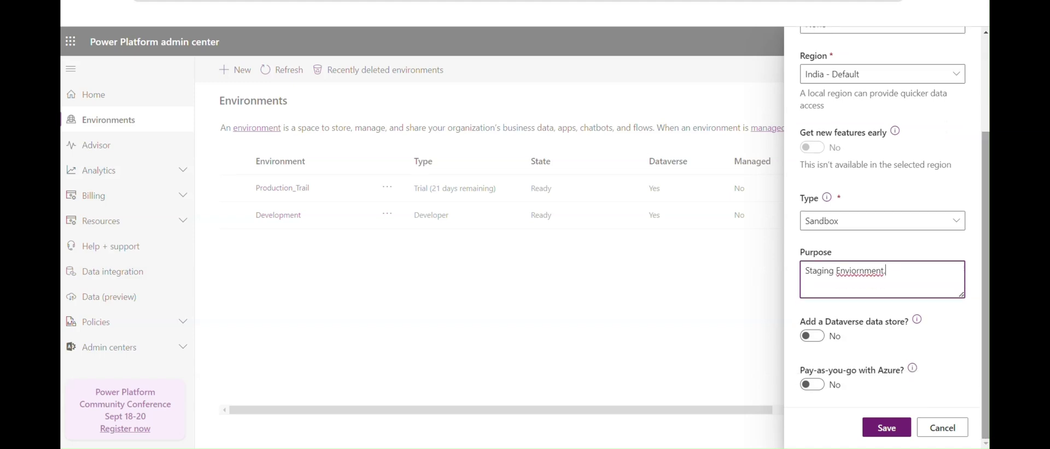
right_click(859, 272)
click(750, 16)
text(.)
Step: Try saving, keep Sandbox as the environment type, then cancel the new environment form
click(882, 428)
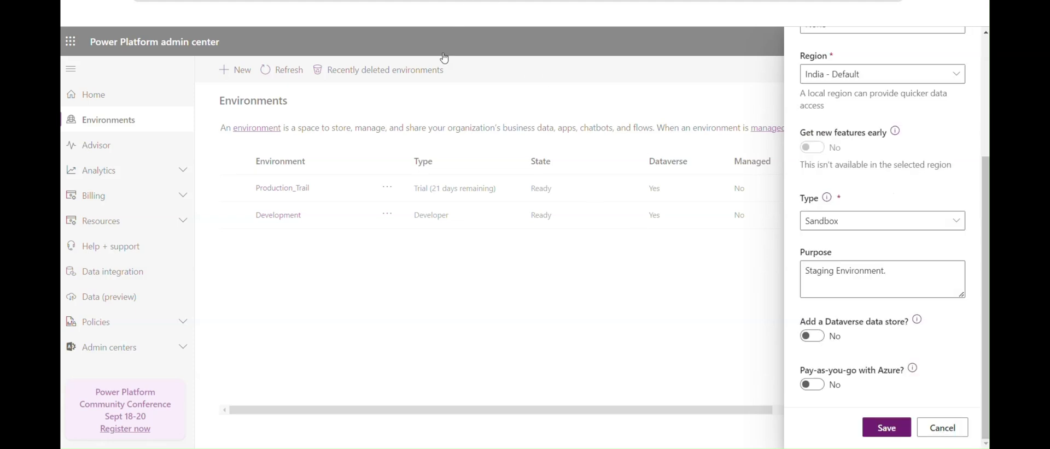
click(897, 225)
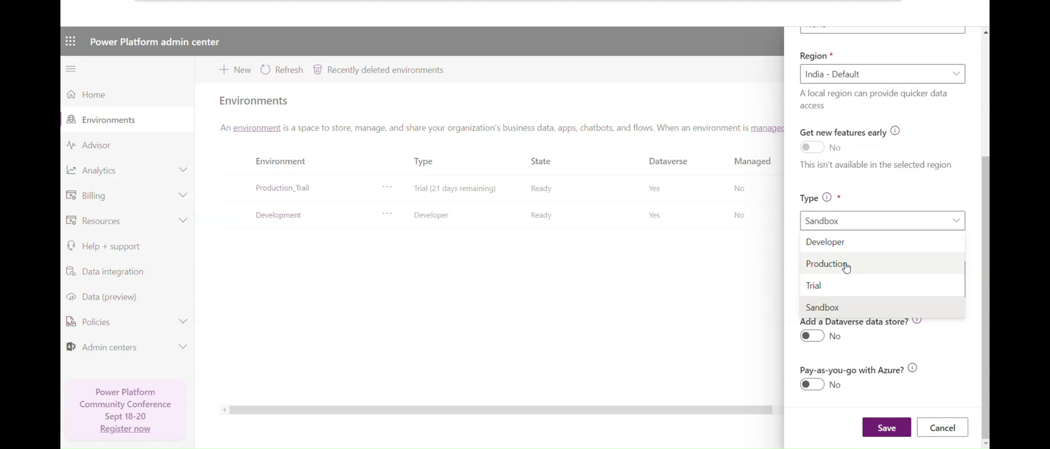
click(902, 365)
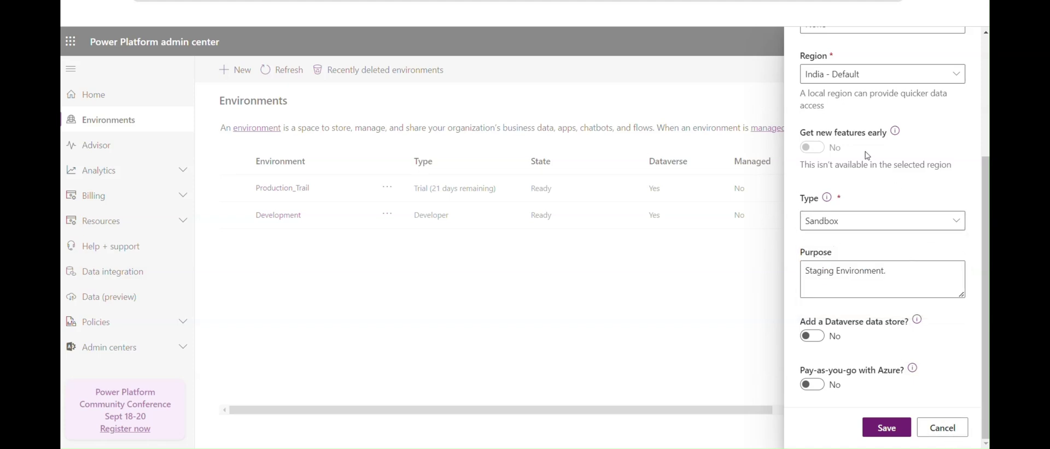
click(942, 427)
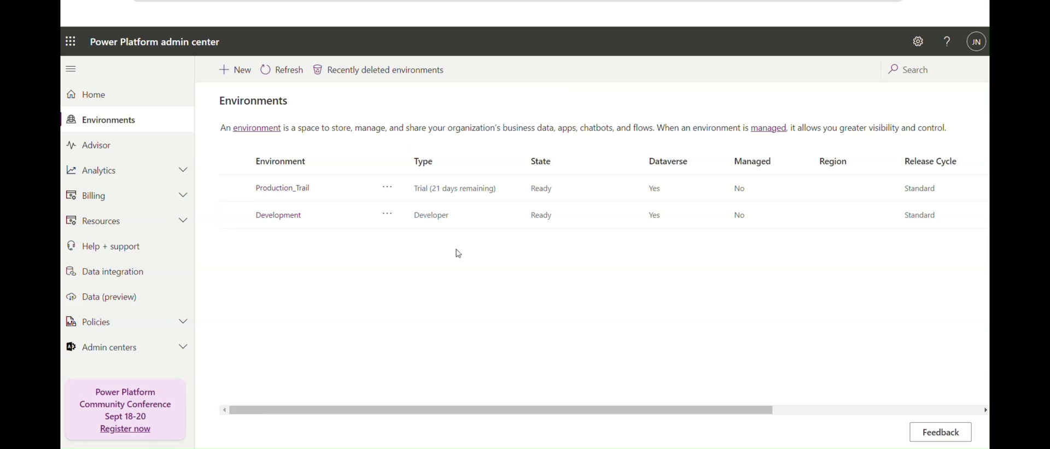
Step: Open the Development environment's details editor twice, cancel both times, and return to the Environments list
click(280, 70)
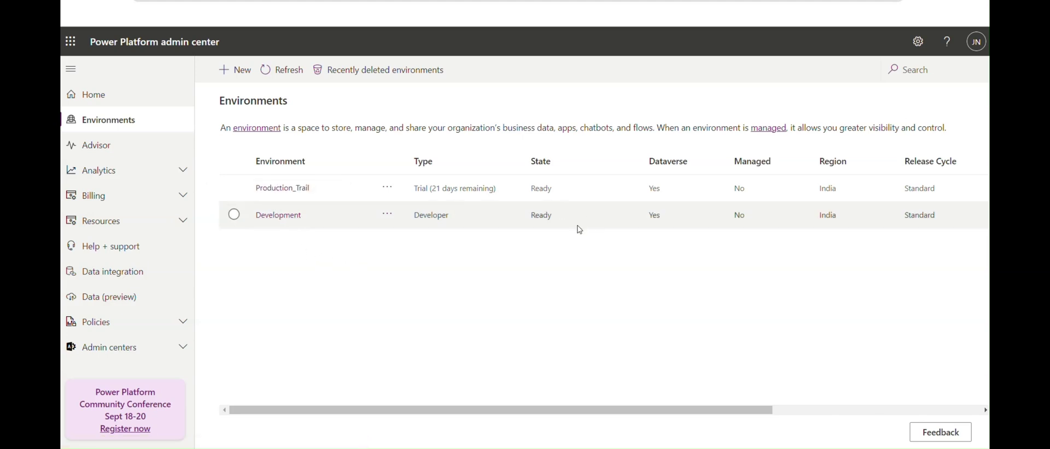
click(282, 216)
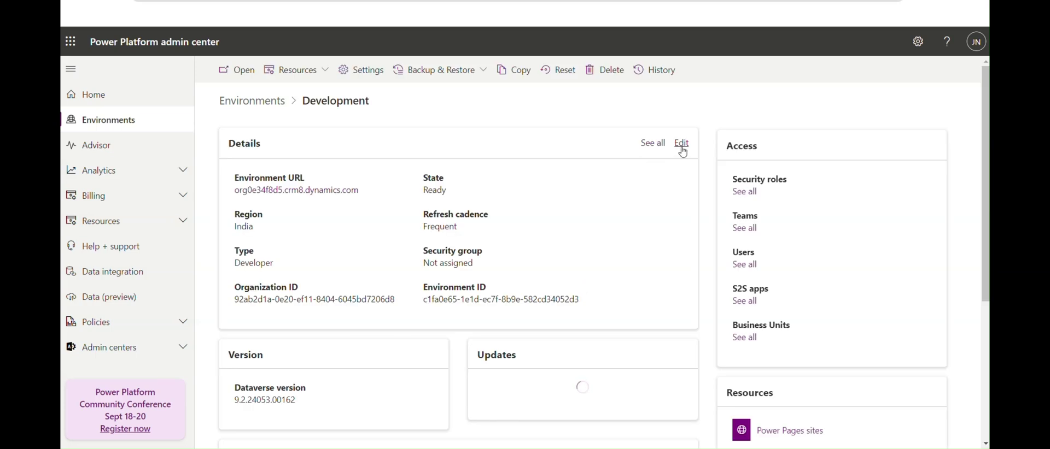
click(681, 146)
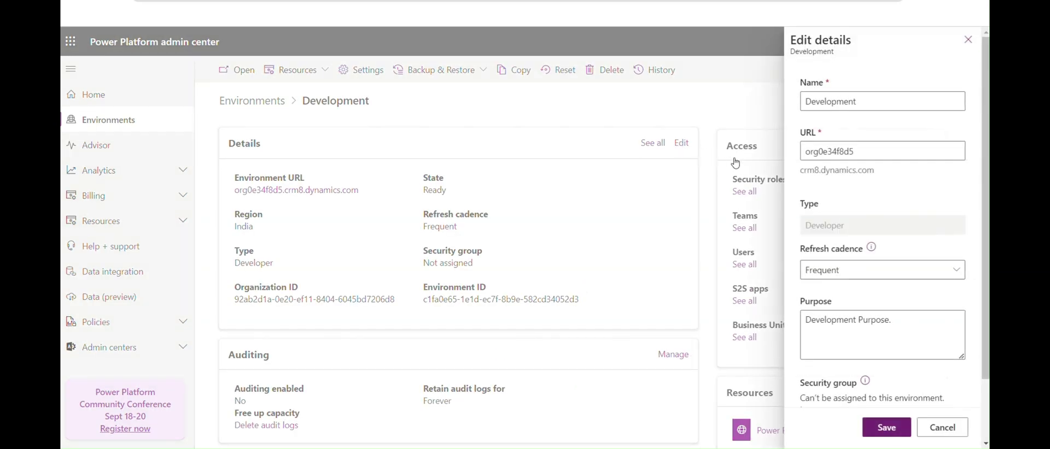
scroll(930, 246, down, 3)
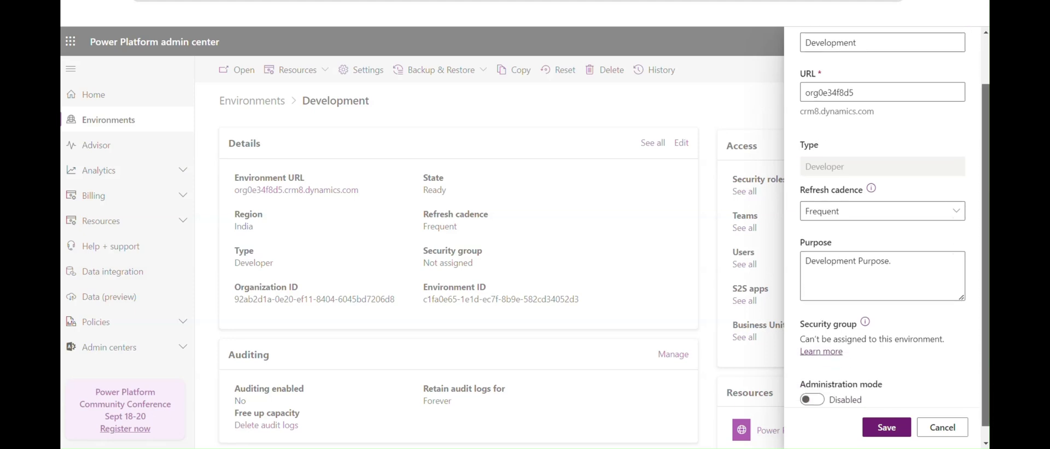
click(942, 428)
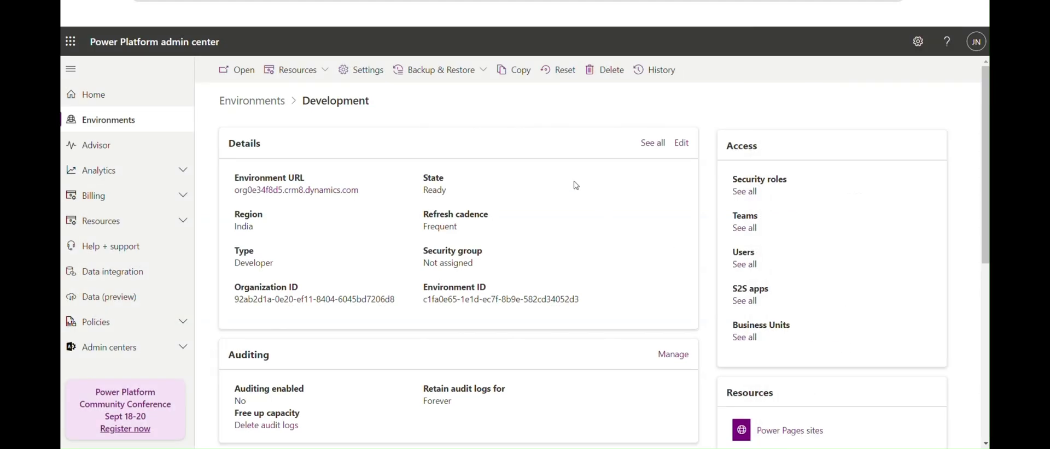
click(358, 70)
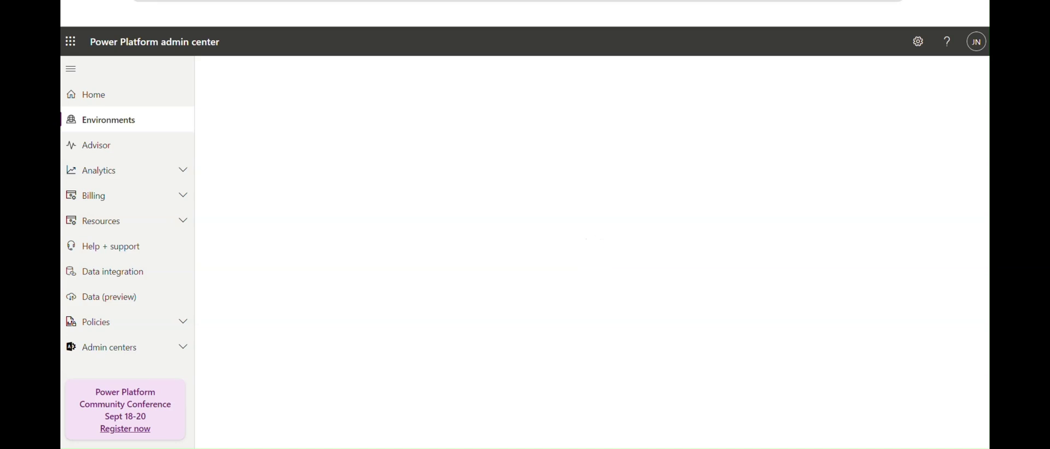
click(681, 142)
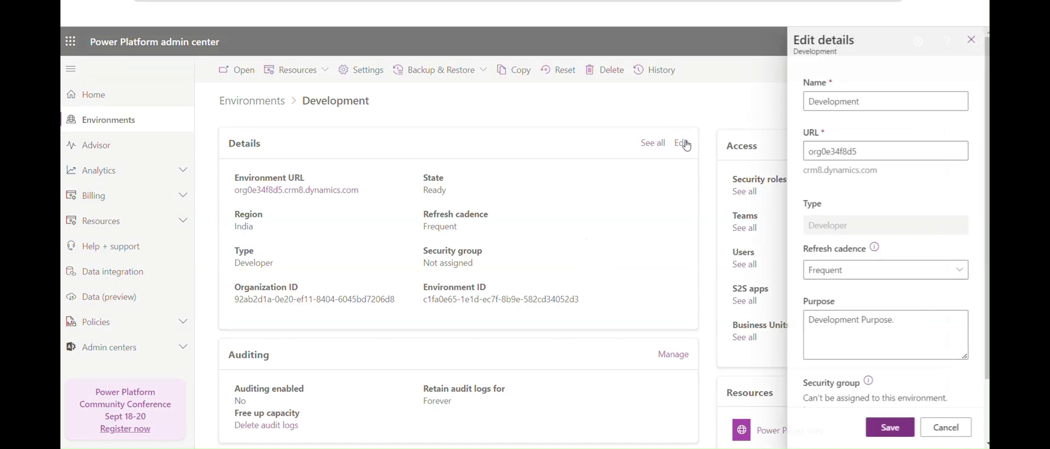
scroll(883, 273, down, 2)
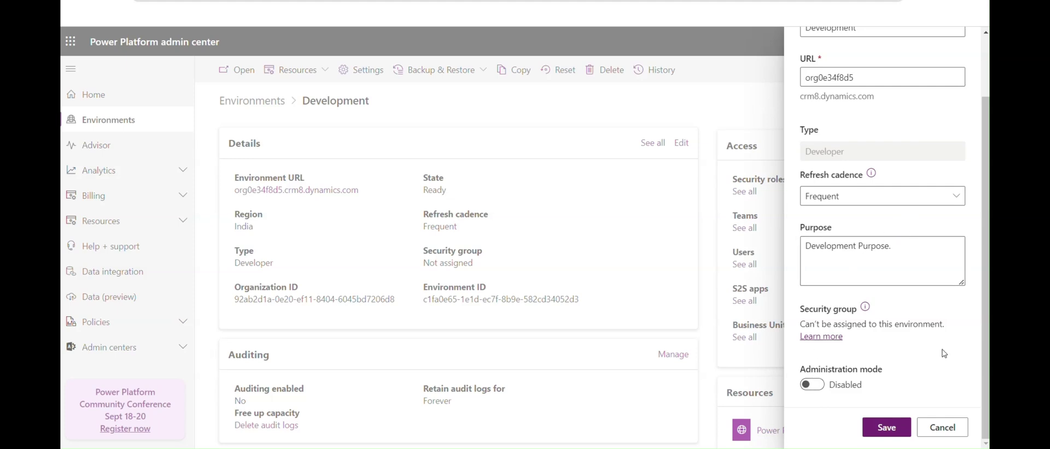
click(944, 428)
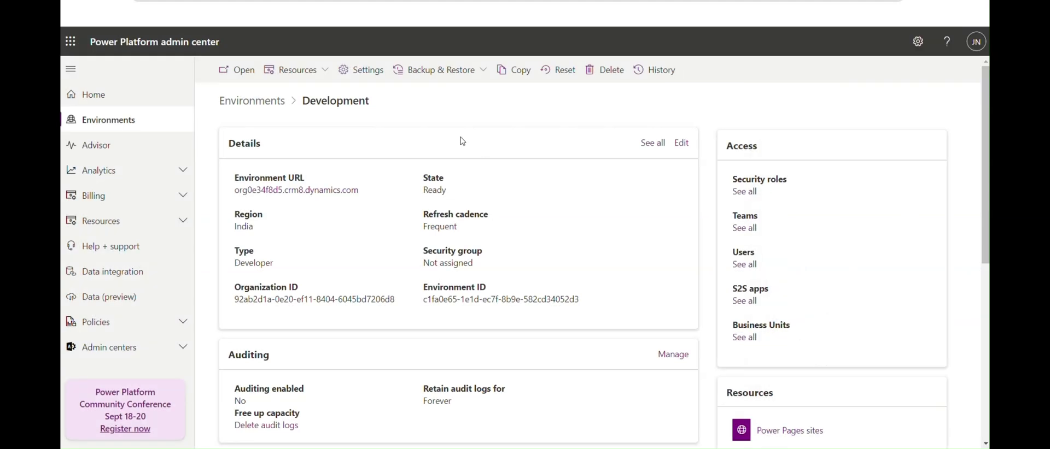
click(252, 102)
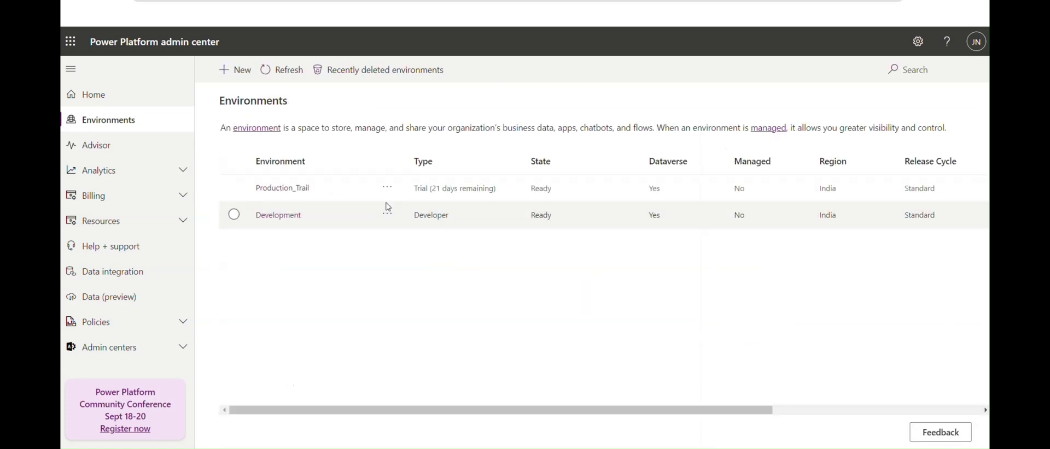
Step: Review Production_Trail's editable details, including refresh cadence, purpose and security group, then cancel
click(293, 190)
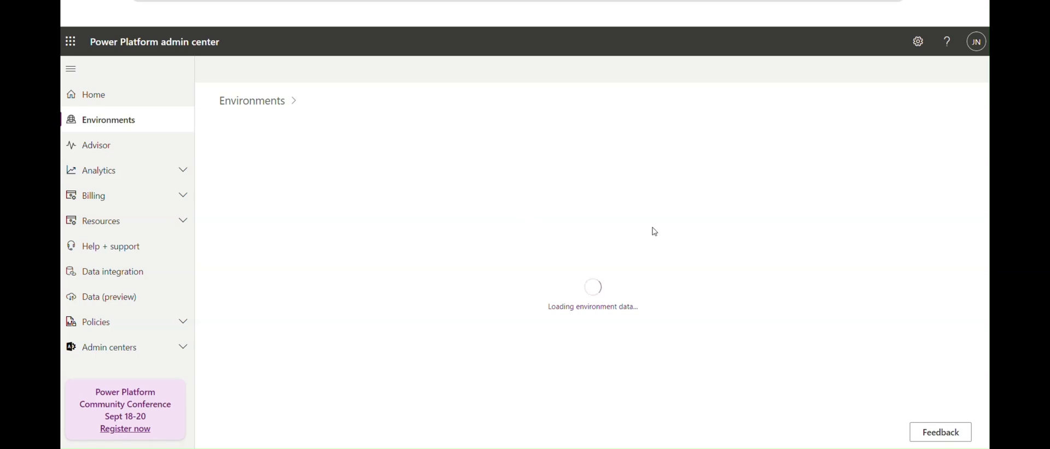
click(682, 144)
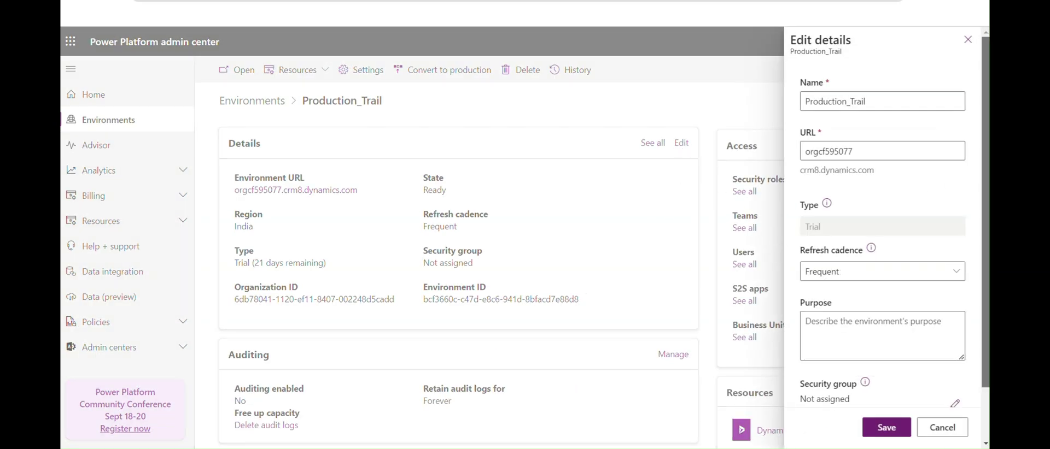
scroll(956, 355, down, 1)
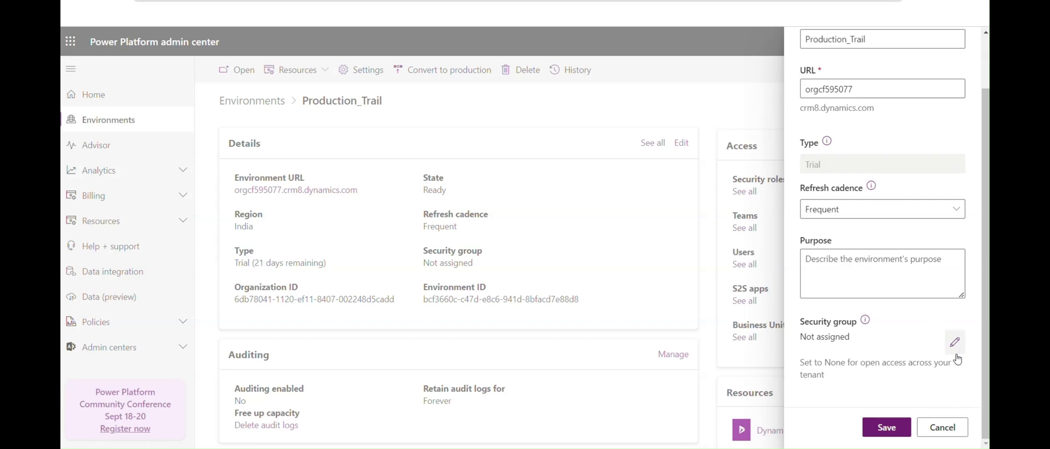
drag(981, 315, 988, 169)
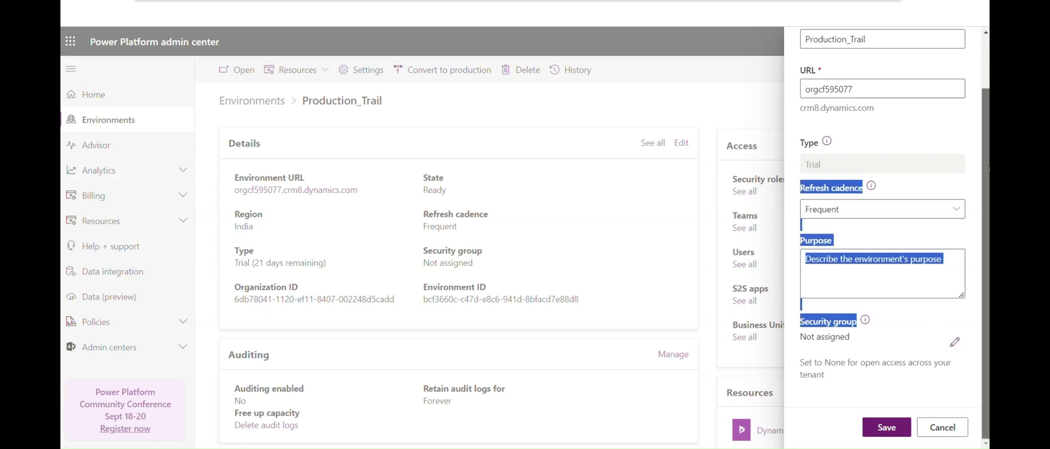
click(941, 427)
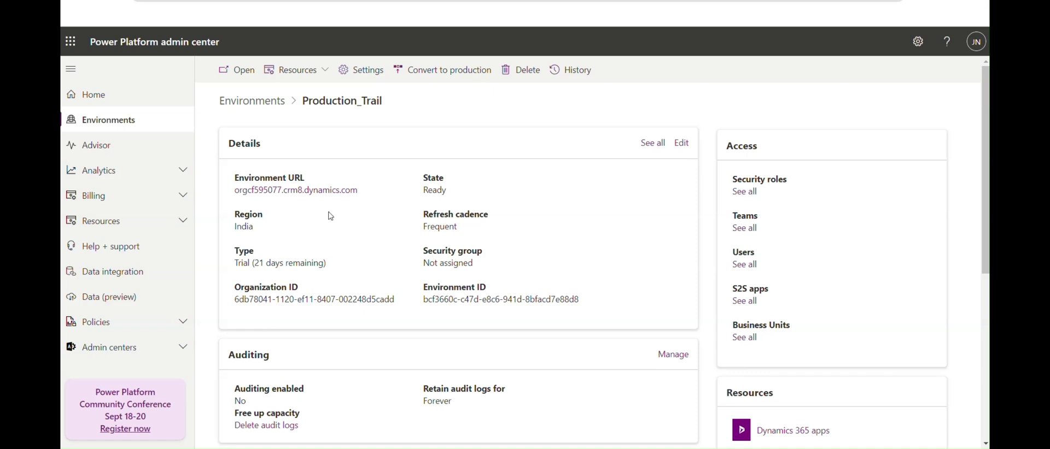
Step: Switch to Power Automate and show its environment picker listing Development, Production_Trail and default
click(435, 5)
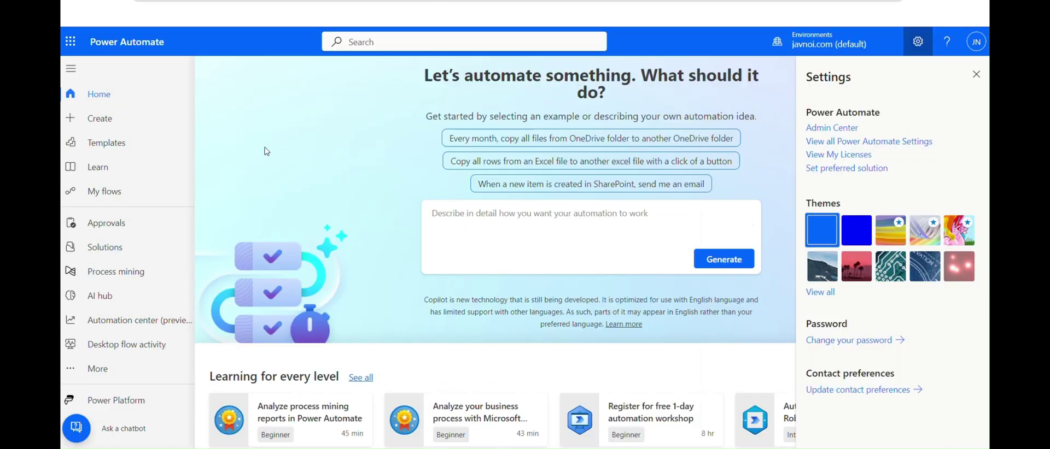
click(827, 51)
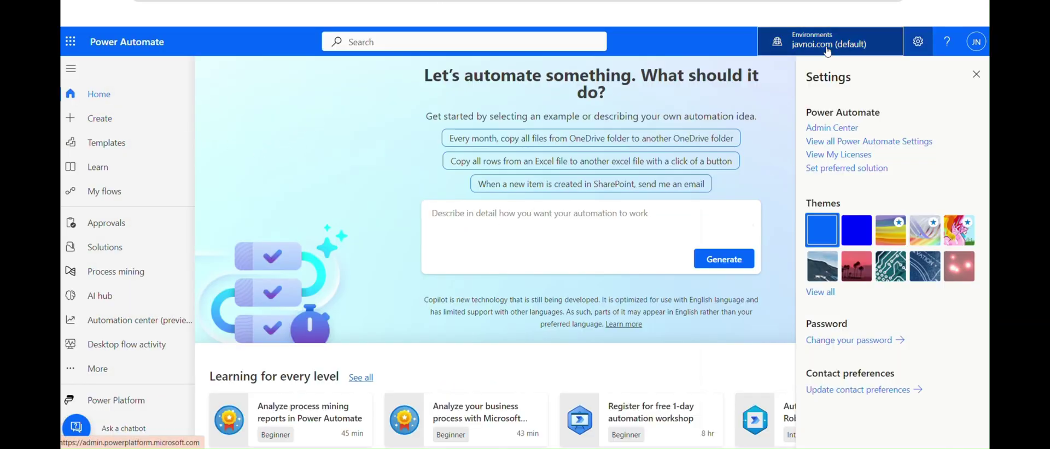
mouse_move(807, 222)
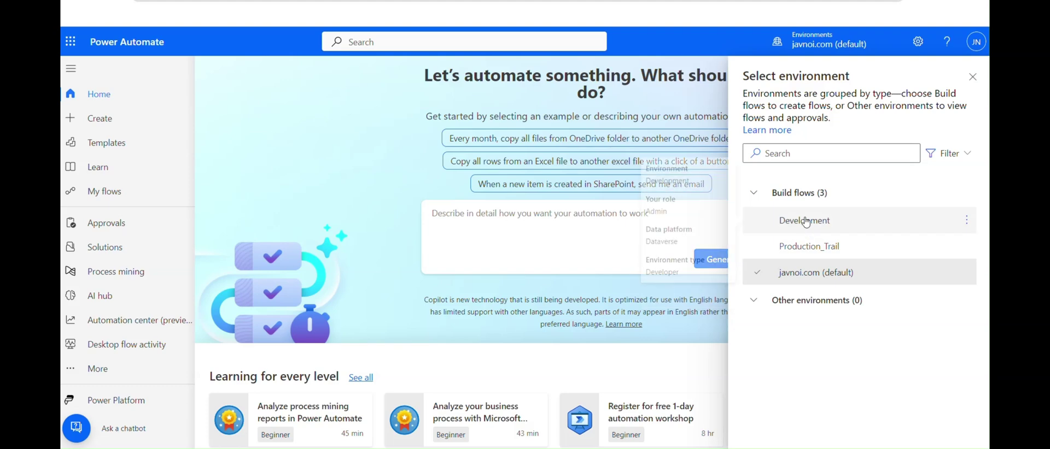